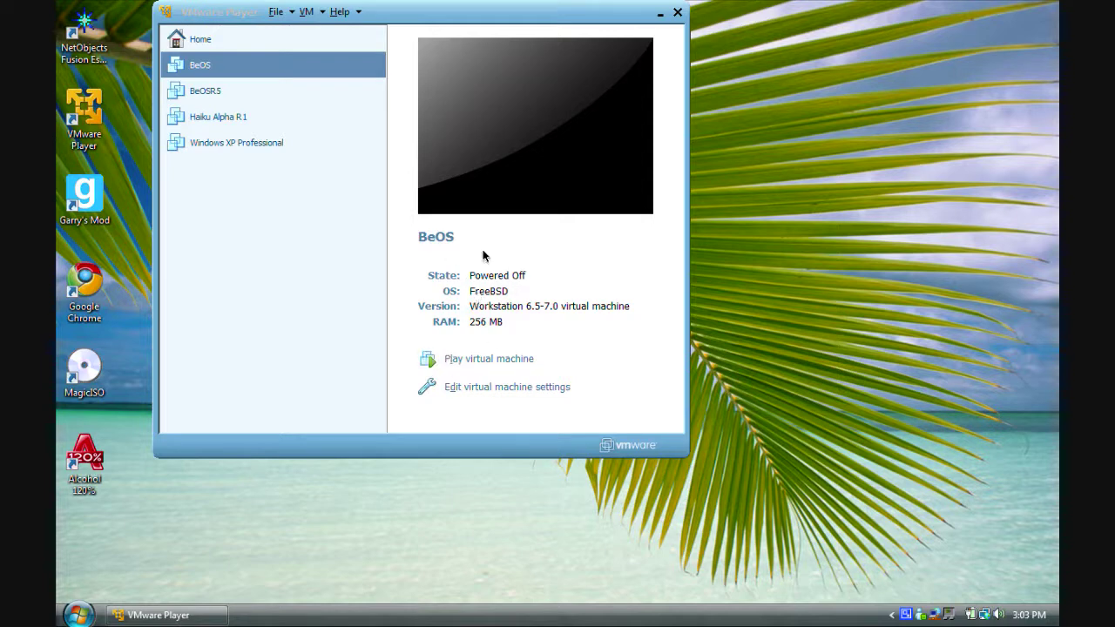
Start the BeOS virtual machine and choose BeHD as the boot volume in its boot loader
left_click(460, 360)
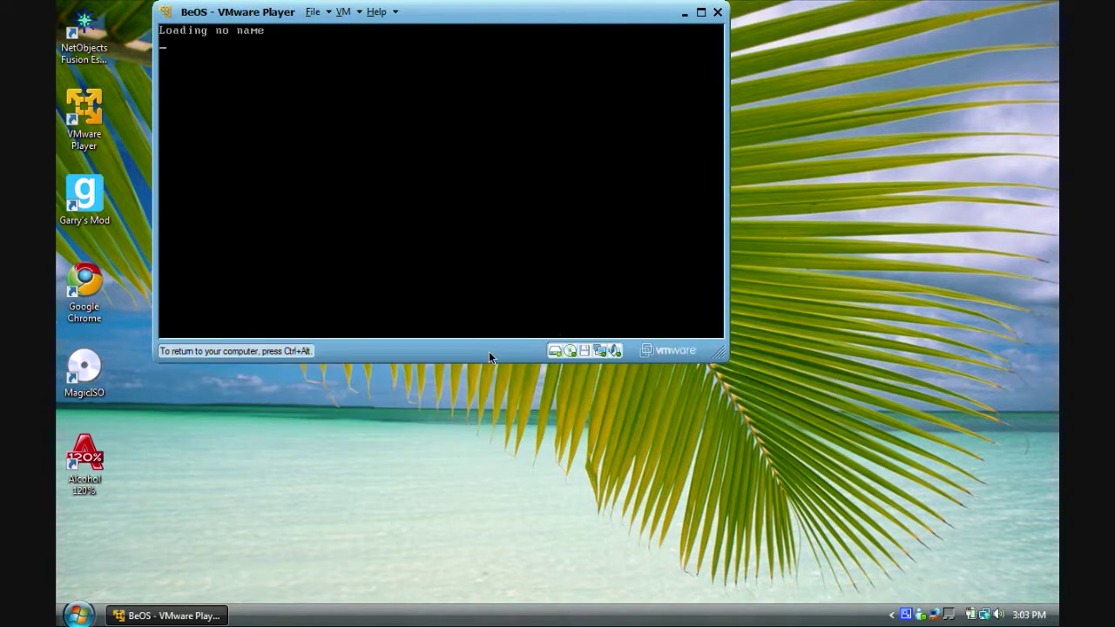
key("Down")
key("Up")
key("Return")
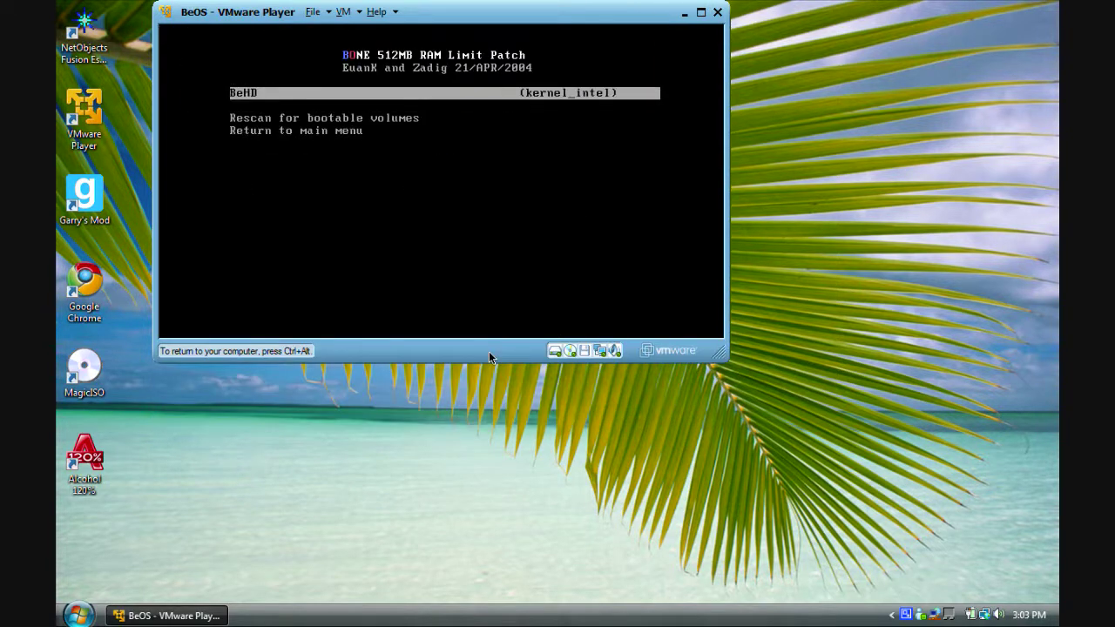
key("Return")
Set the boot loader's fail-safe video mode to 800x480x16
key("Down")
key("Down")
key("Return")
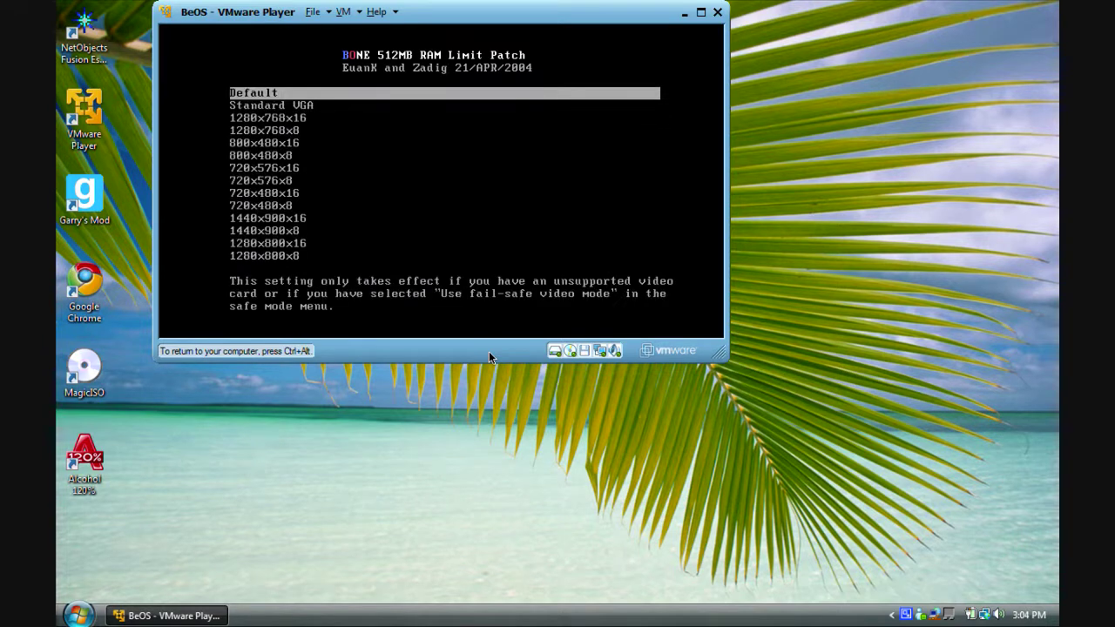
key("Down")
key("Down")
key("Down")
key("Down")
key("Down")
key("Up")
key("Return")
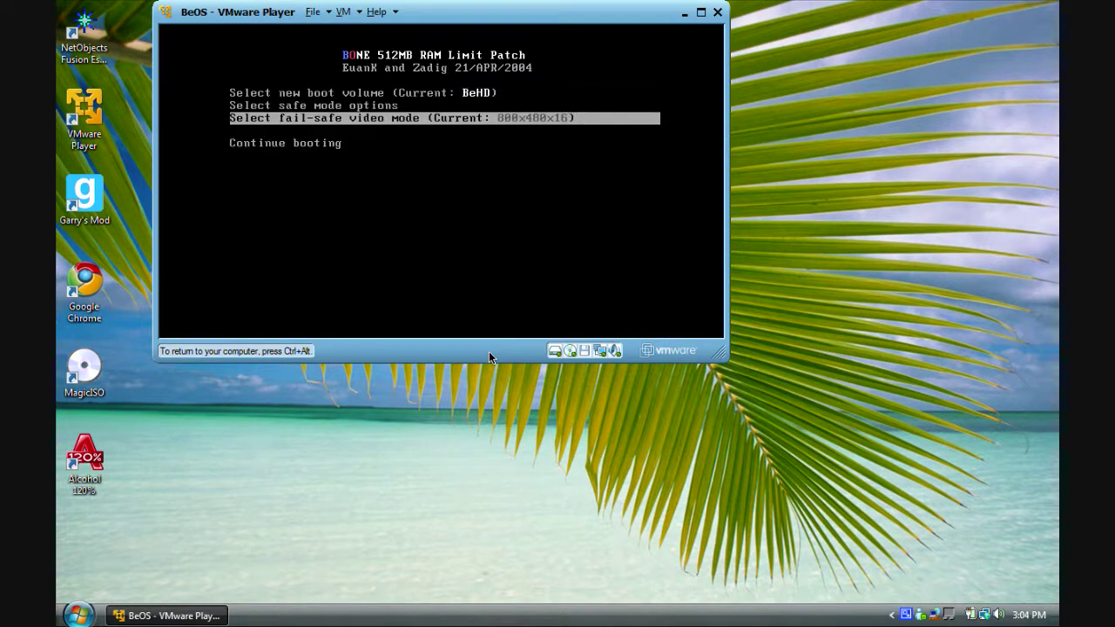
Enable "Use fail-safe video mode" in the safe mode options and return to the boot loader's main menu
key("Up")
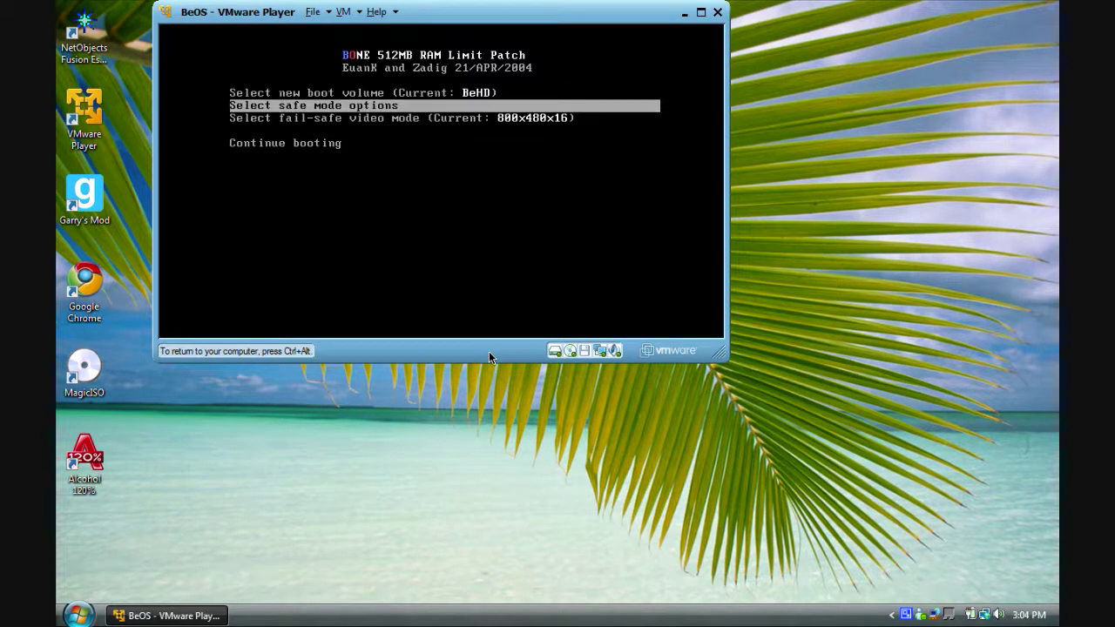
key("Return")
key("Down")
key("Down")
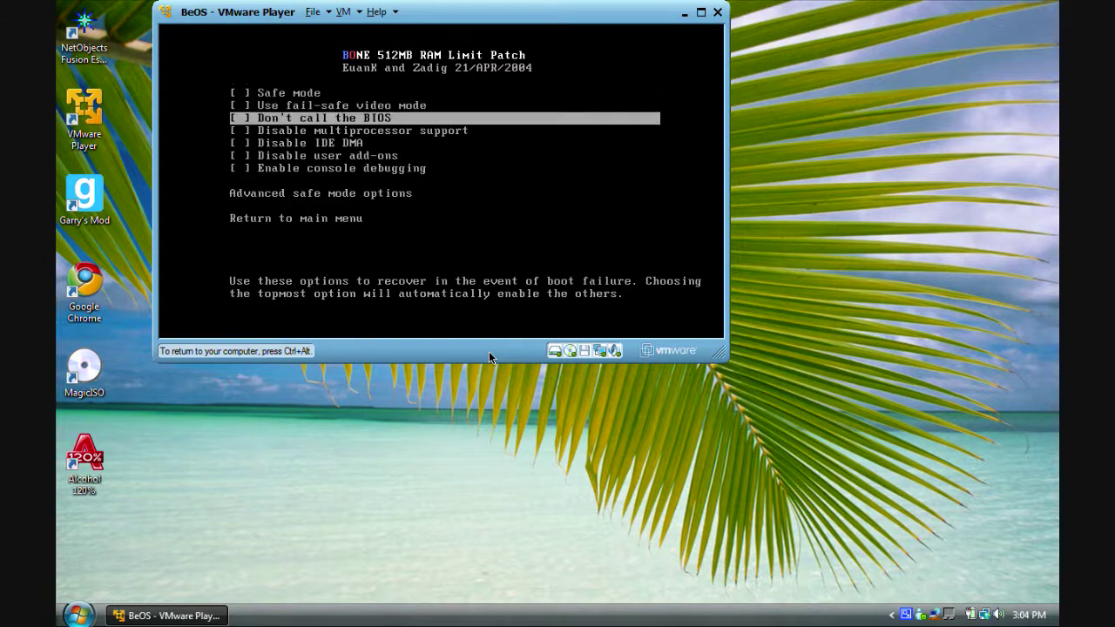
key("Up")
key("Return")
key("Down")
key("Down")
key("Down")
key("Down")
key("Down")
key("Down")
key("Down")
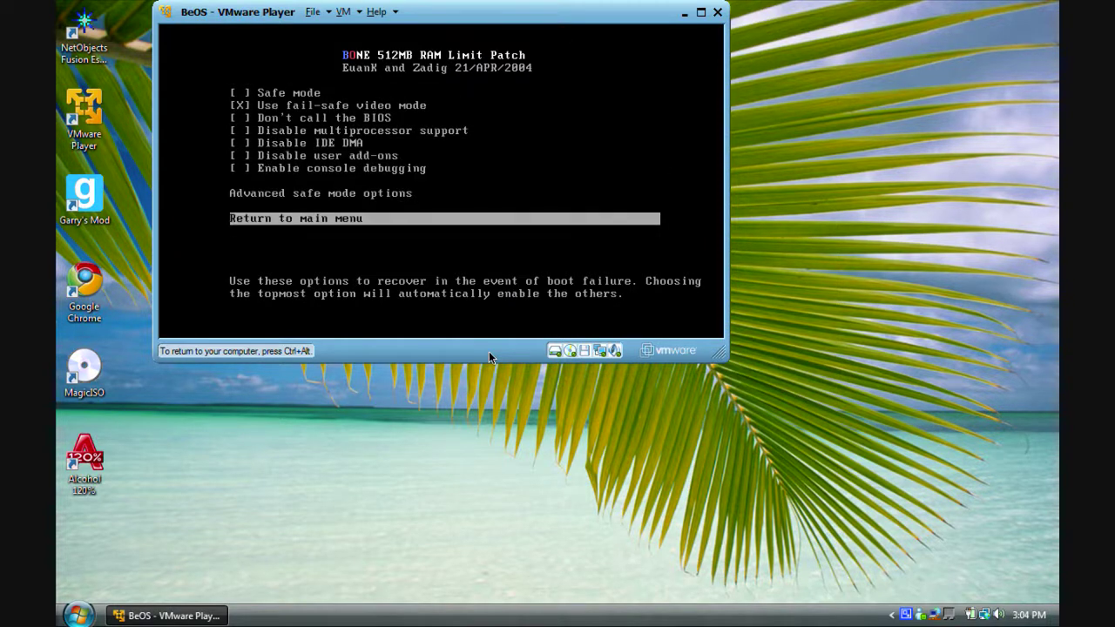
key("Return")
Continue booting BeOS with the chosen volume and video settings
key("Down")
key("Down")
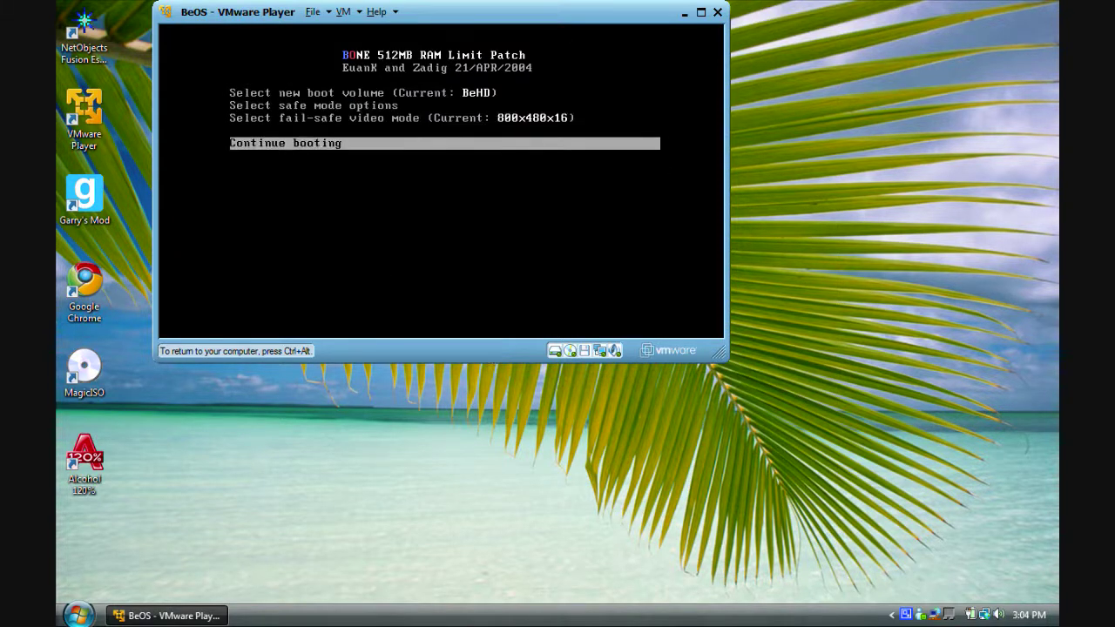
key("Return")
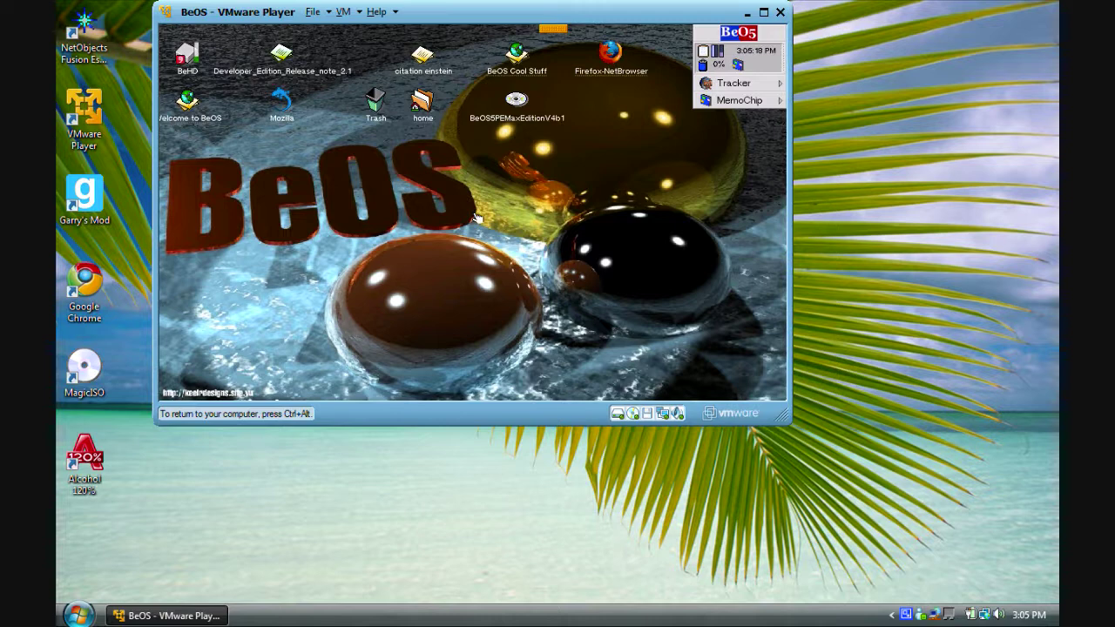
Look through the entries of the BeOS Deskbar menu down to Développement, including the contents of Démarrage
left_click(700, 31)
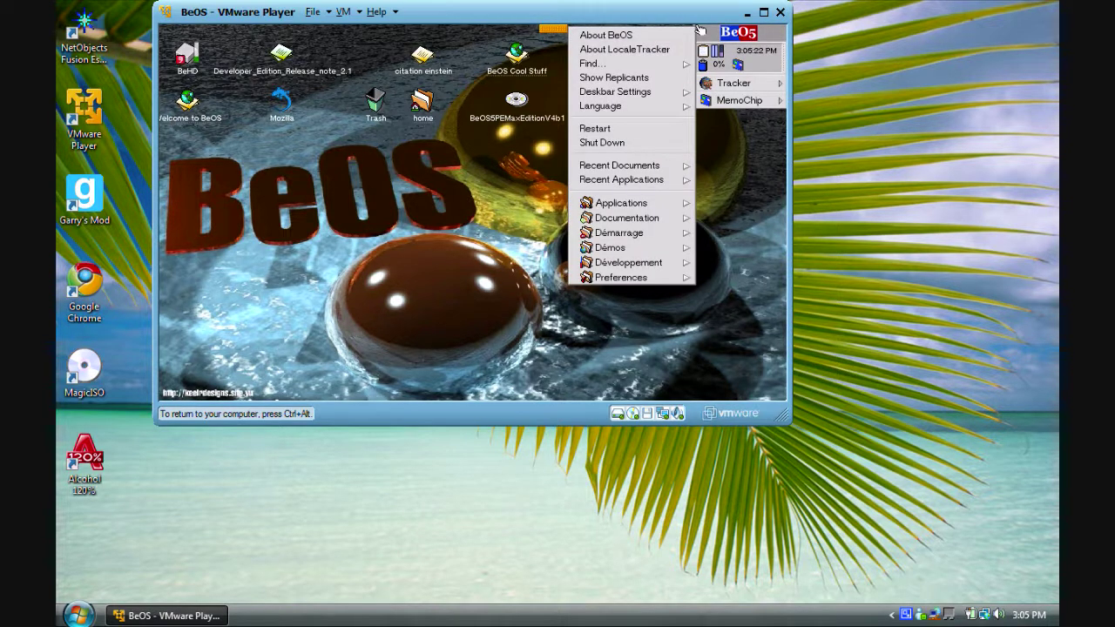
key("Down")
key("Down")
key("Down")
key("Down")
key("Down")
key("Down")
key("Down")
key("Down")
key("Down")
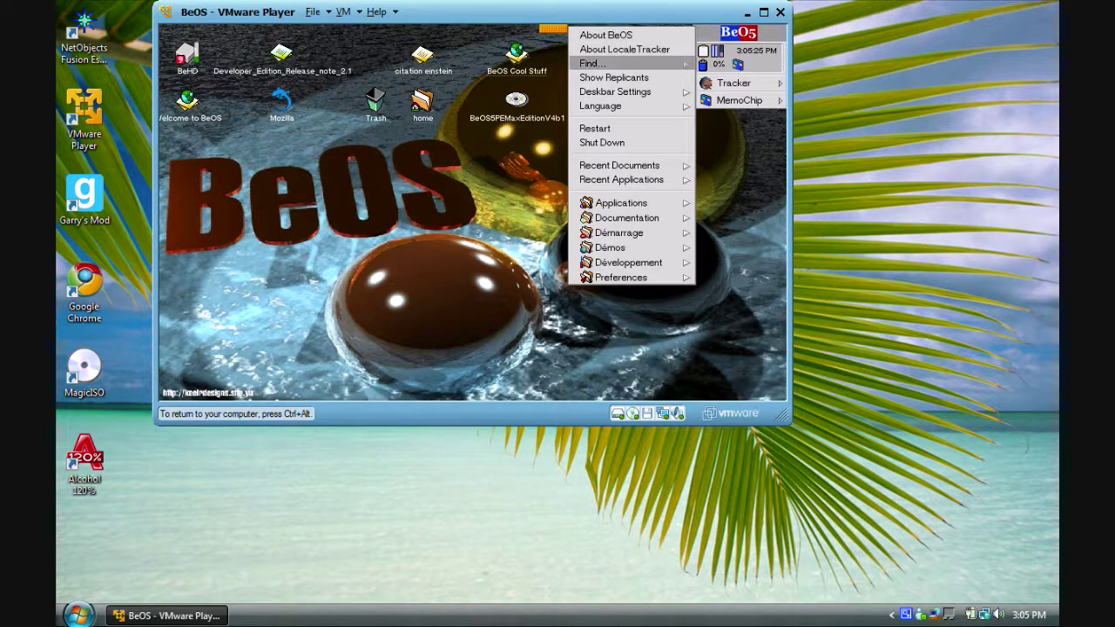
key("Down")
key("Down")
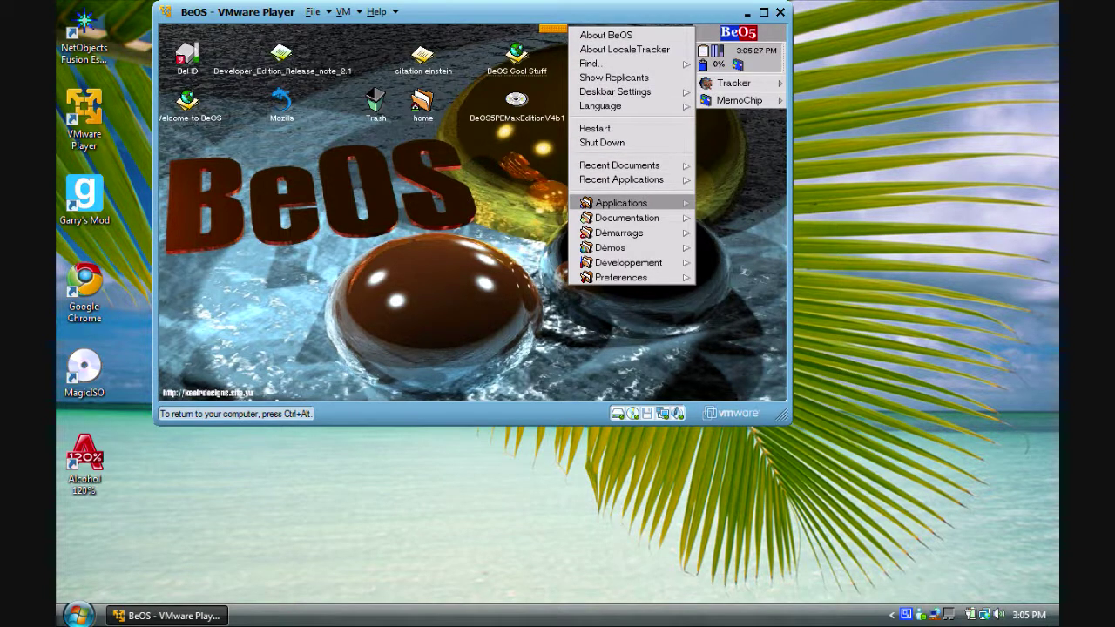
key("Down")
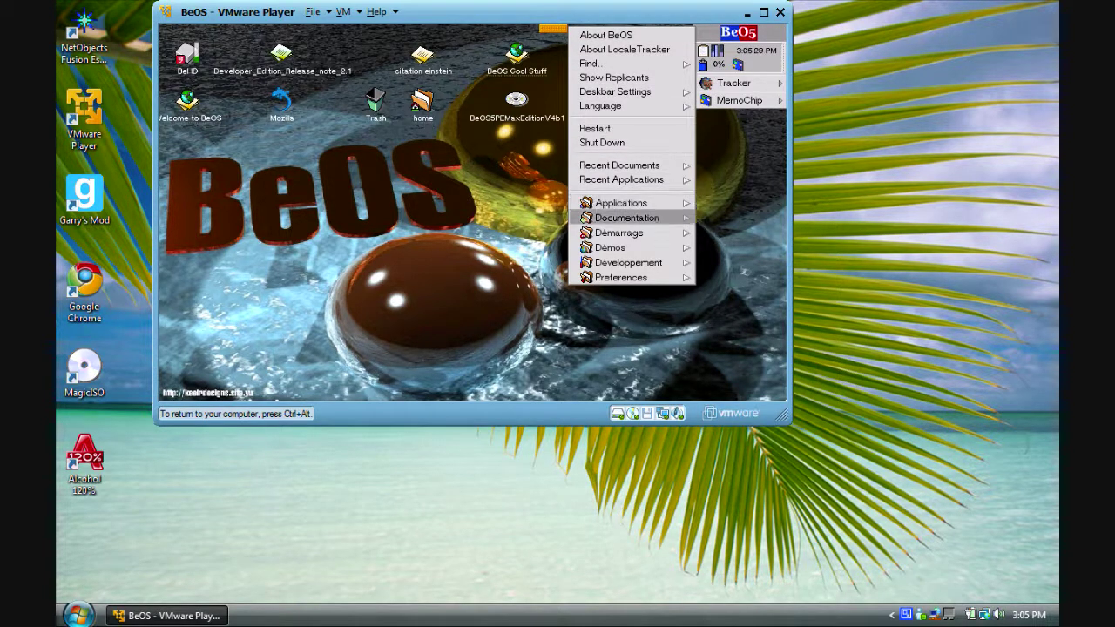
key("Down")
key("Right")
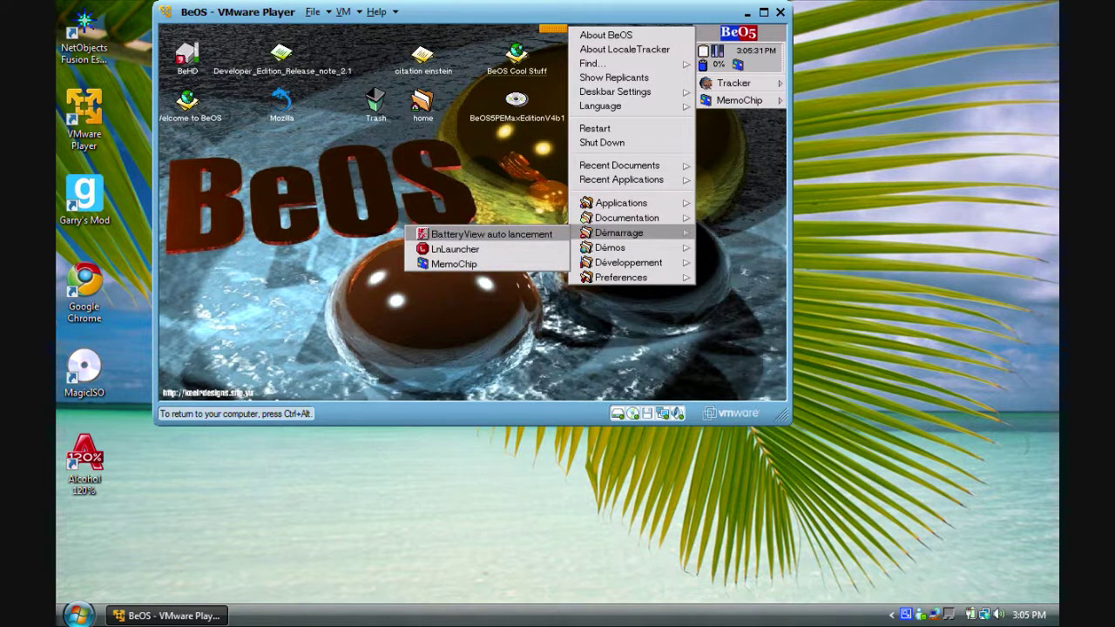
key("Left")
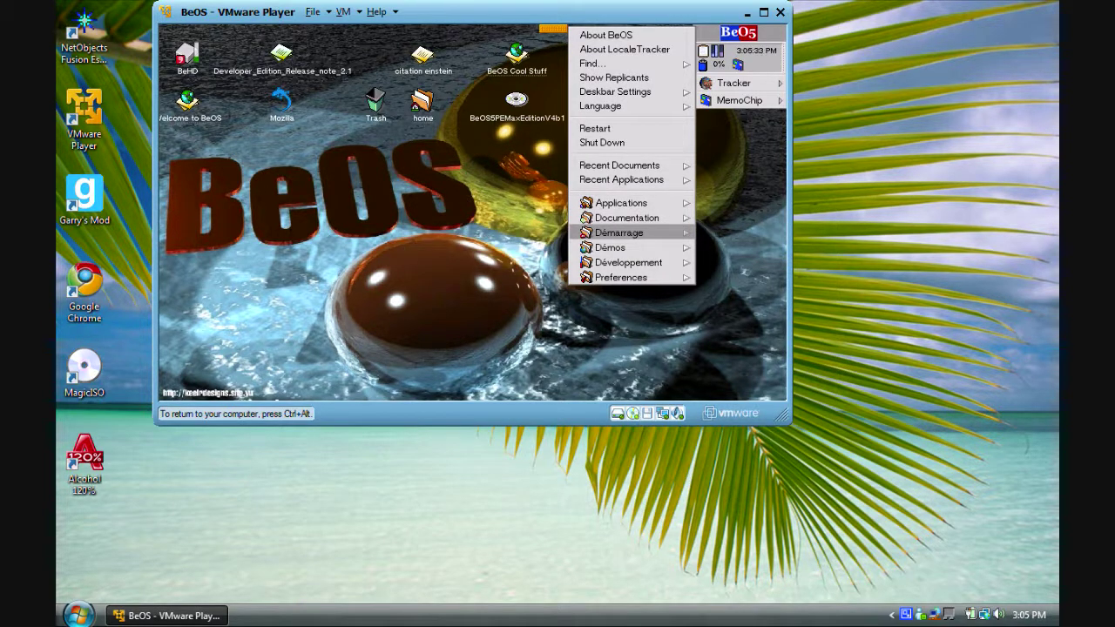
key("Down")
key("Down")
key("Down")
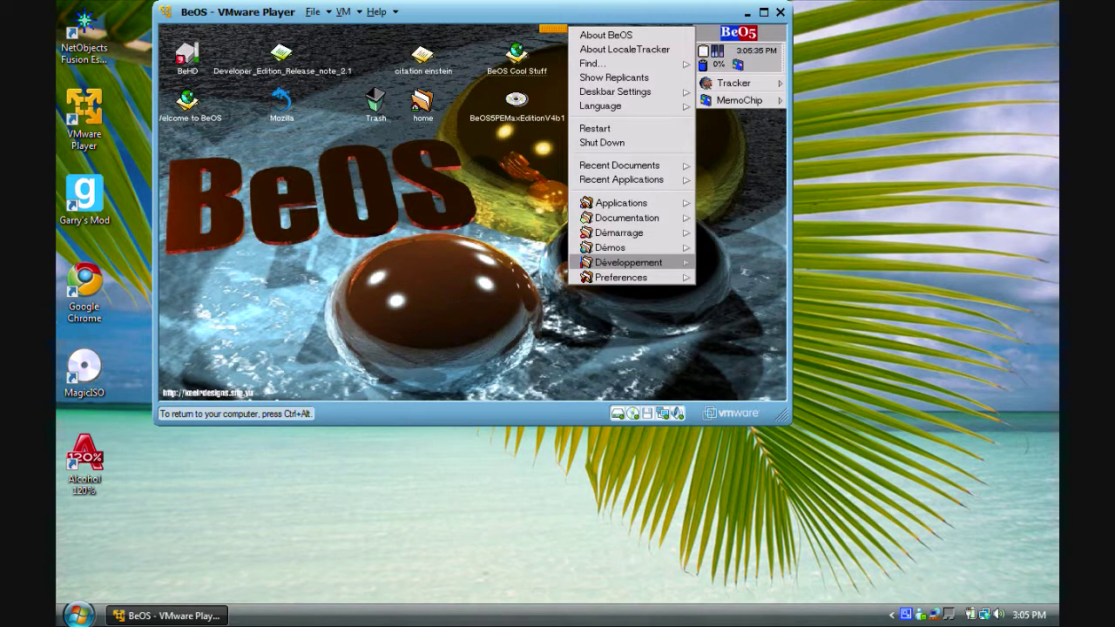
Examine the Applications categories from Audio et vidéo to Utilitaires, including the disc burning programs under Gravure
key("Up")
key("Up")
key("Up")
key("Up")
key("Up")
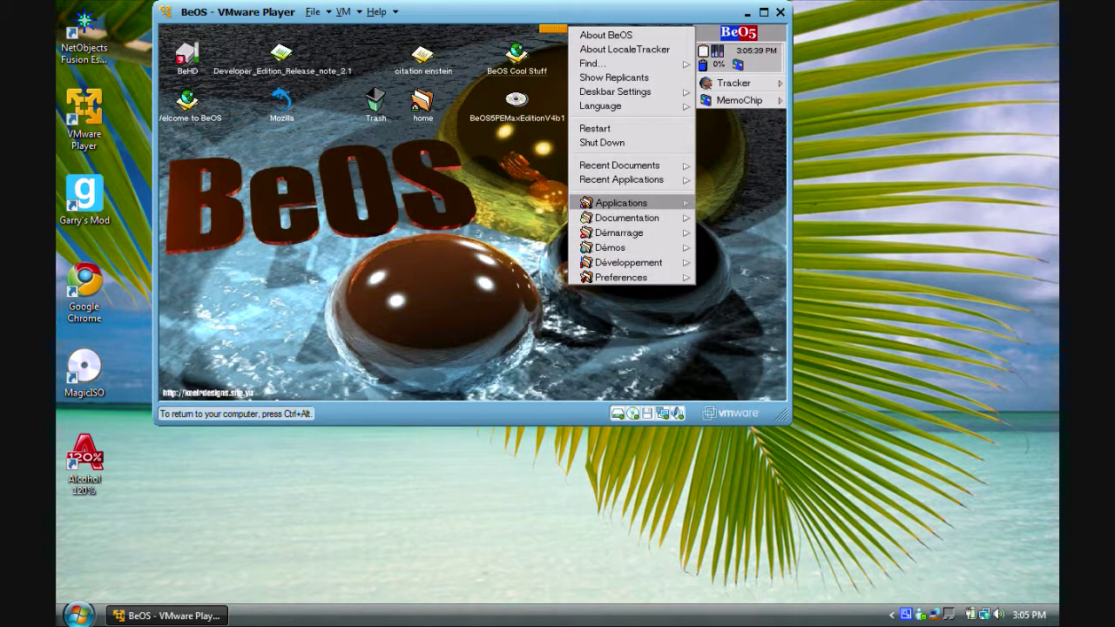
key("Right")
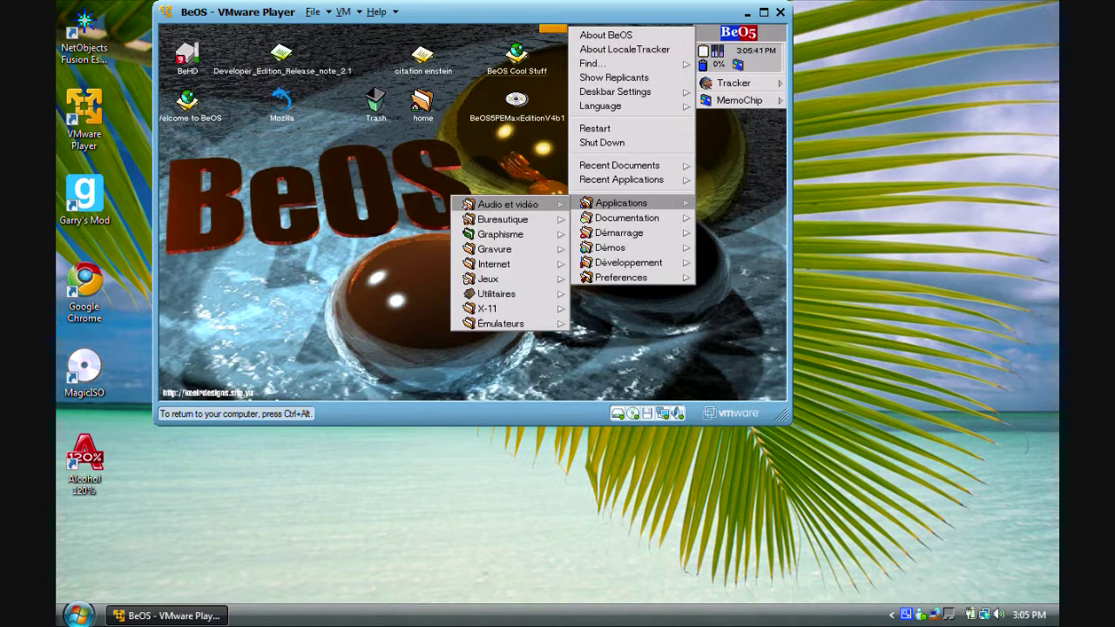
key("Down")
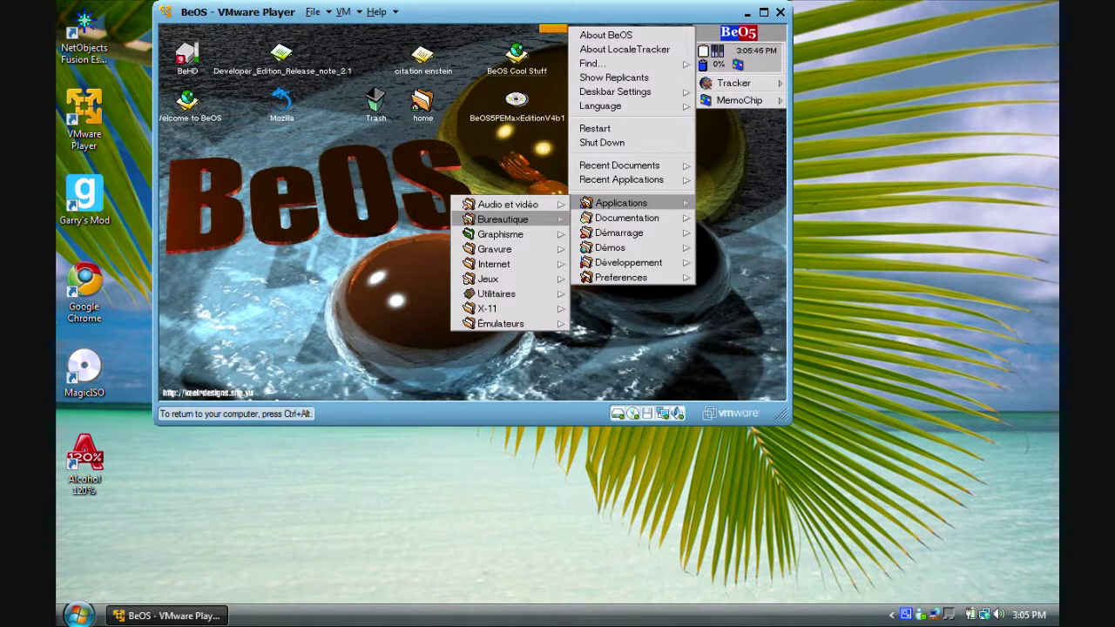
key("Down")
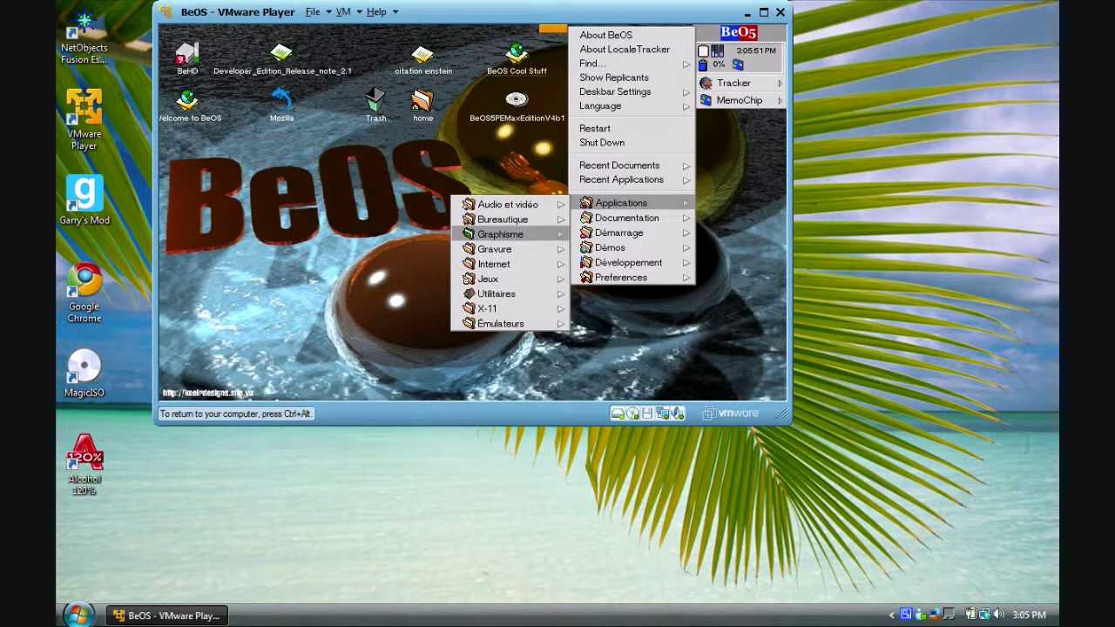
key("Right")
key("Left")
key("Down")
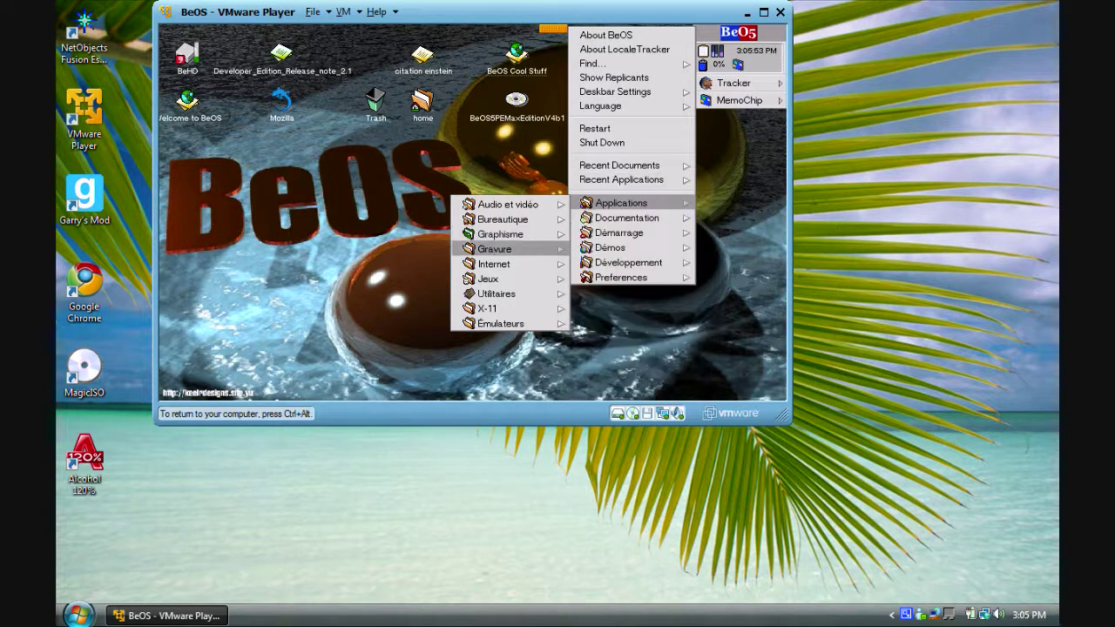
key("Right")
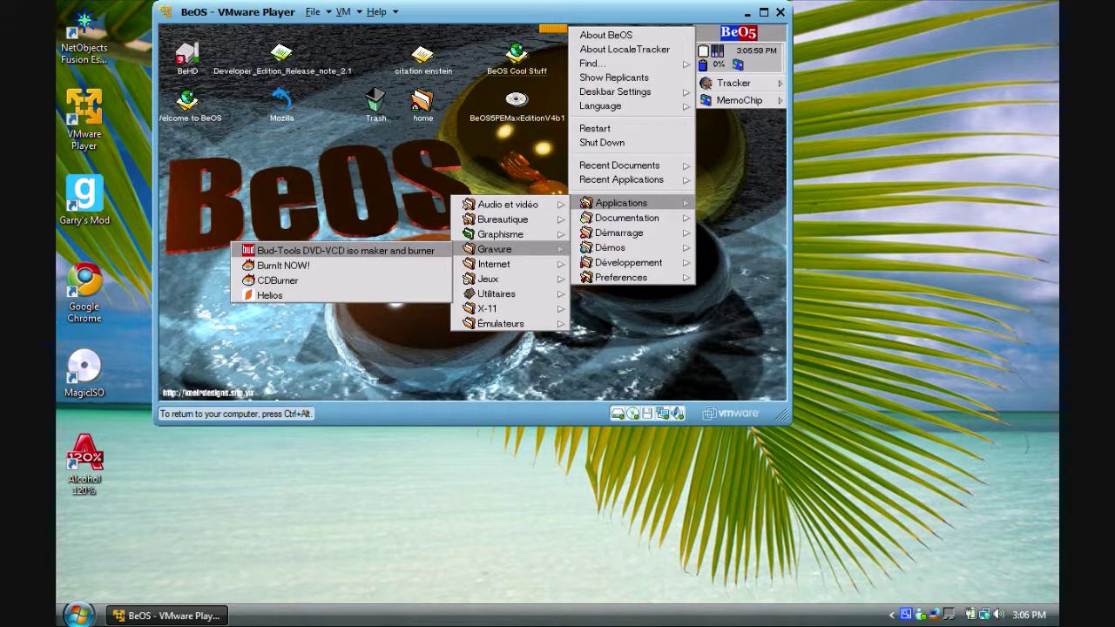
key("Left")
key("Down")
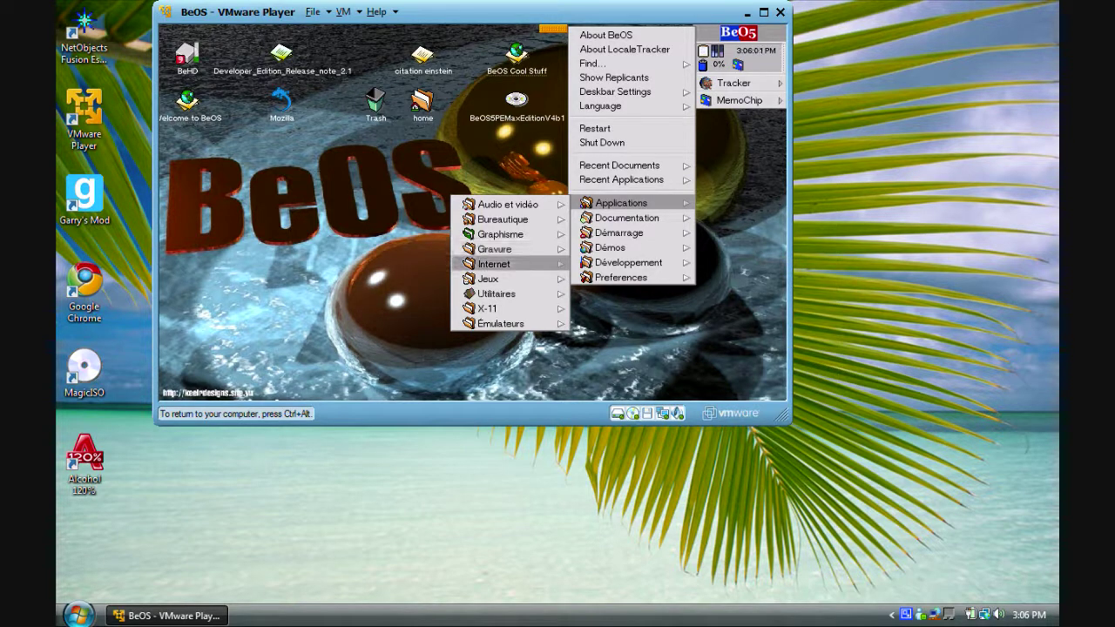
key("Down")
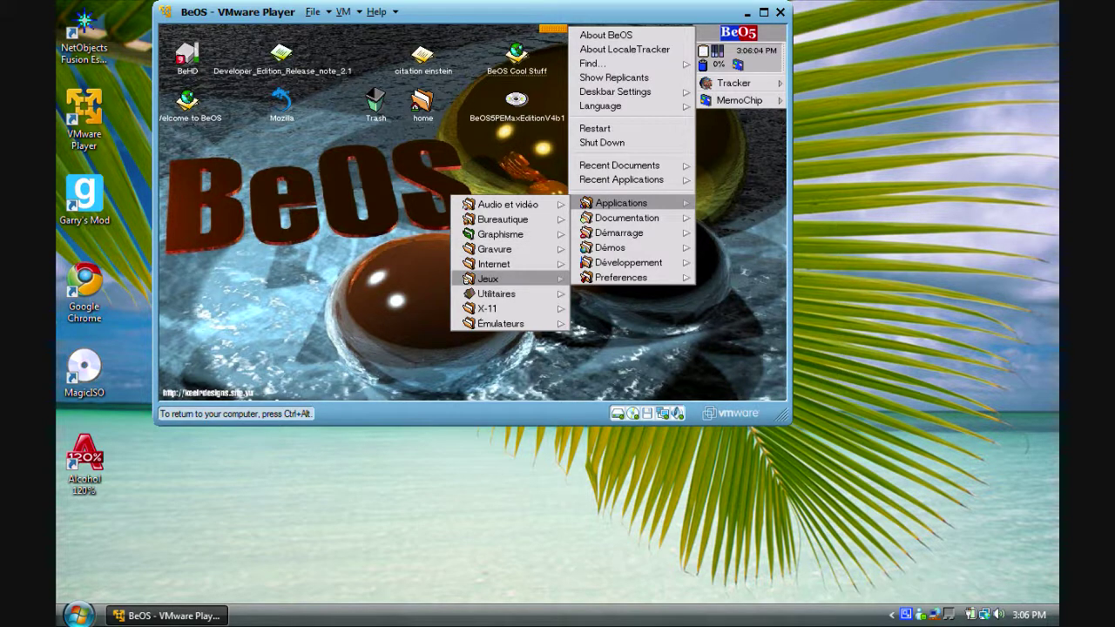
key("Down")
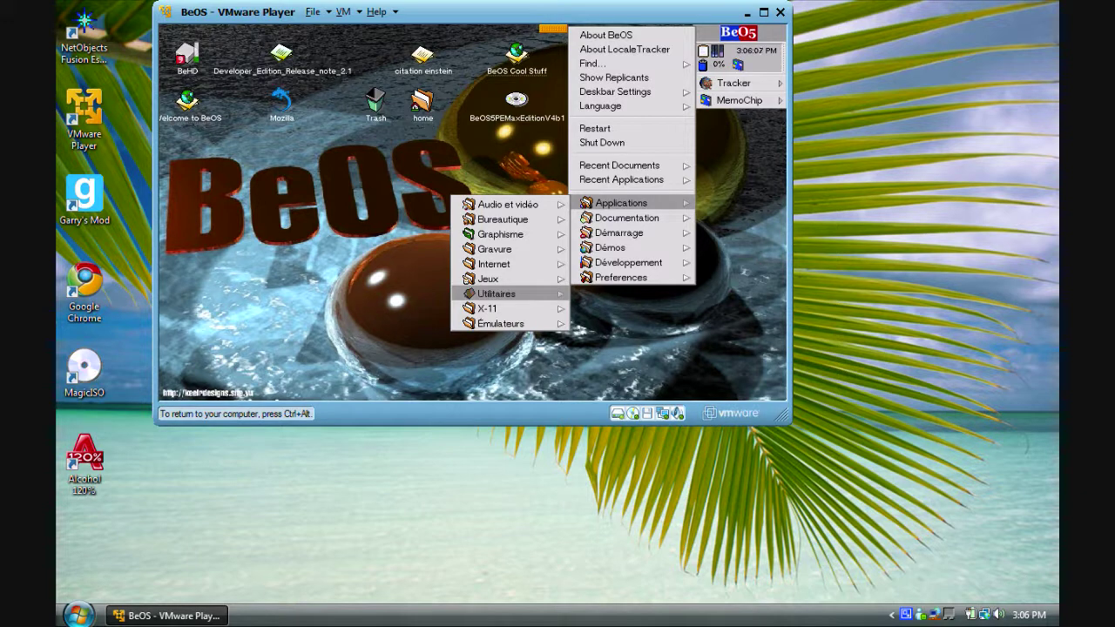
key("Left")
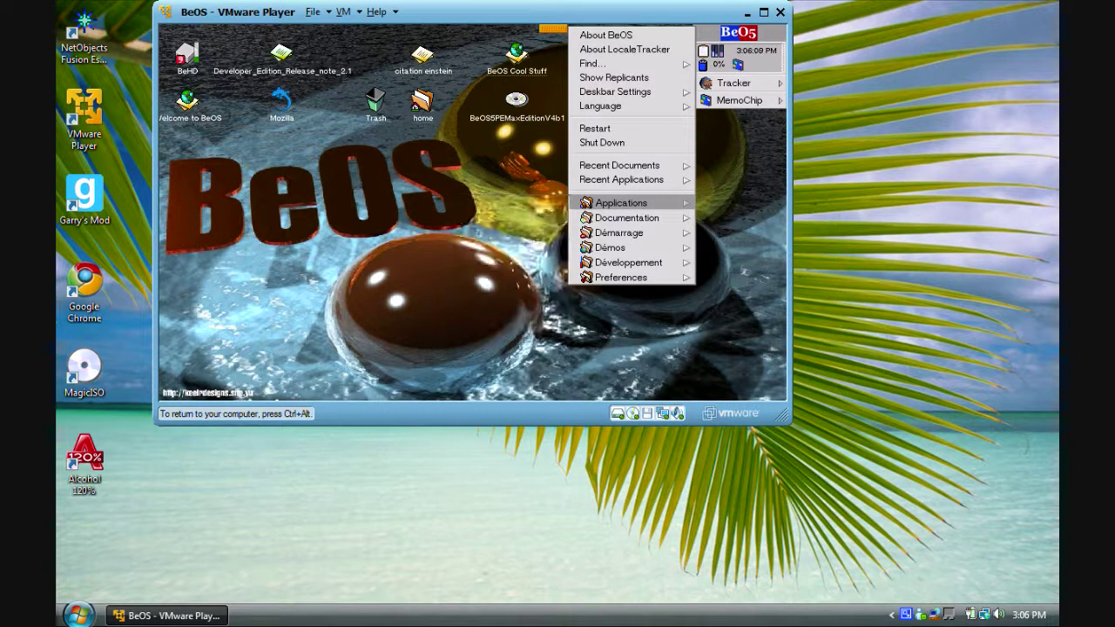
Go through the whole list of Applications categories again, down to the emulators
key("Right")
key("Down")
key("Down")
key("Down")
key("Down")
key("Down")
key("Down")
key("Down")
key("Down")
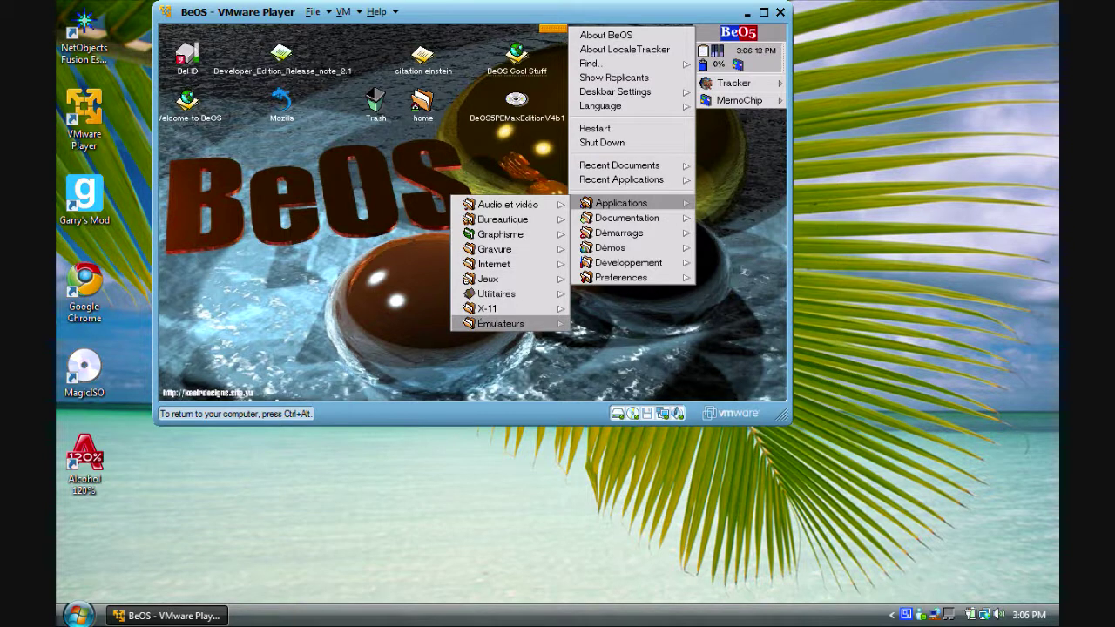
key("Left")
Open the About BeOS window to view the system information
key("Up")
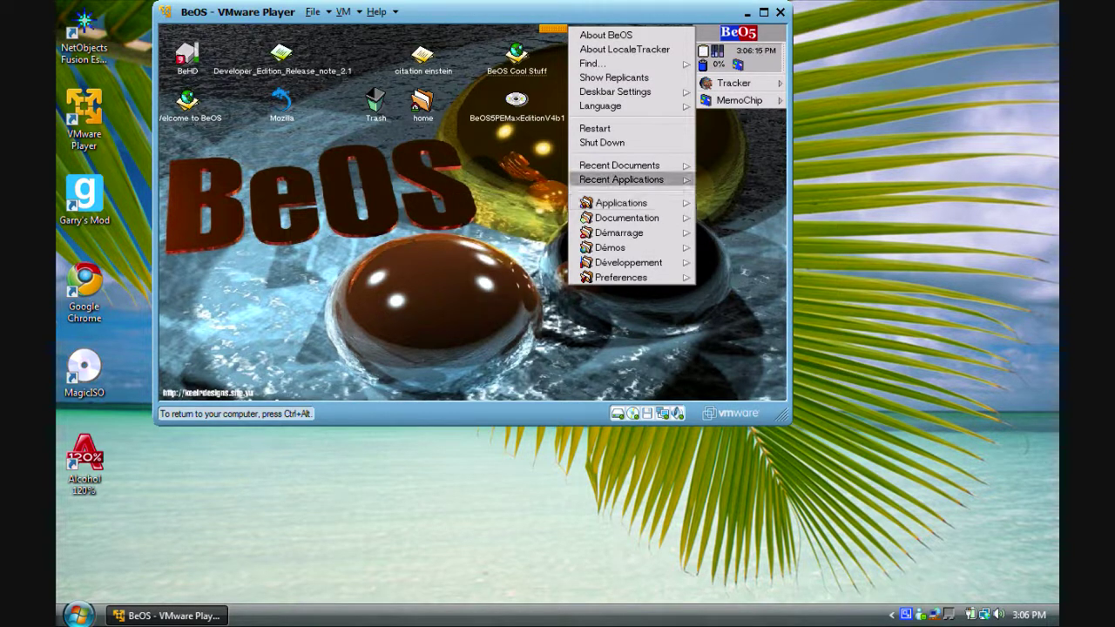
key("Up")
key("Up")
key("Up")
key("Up")
key("Up")
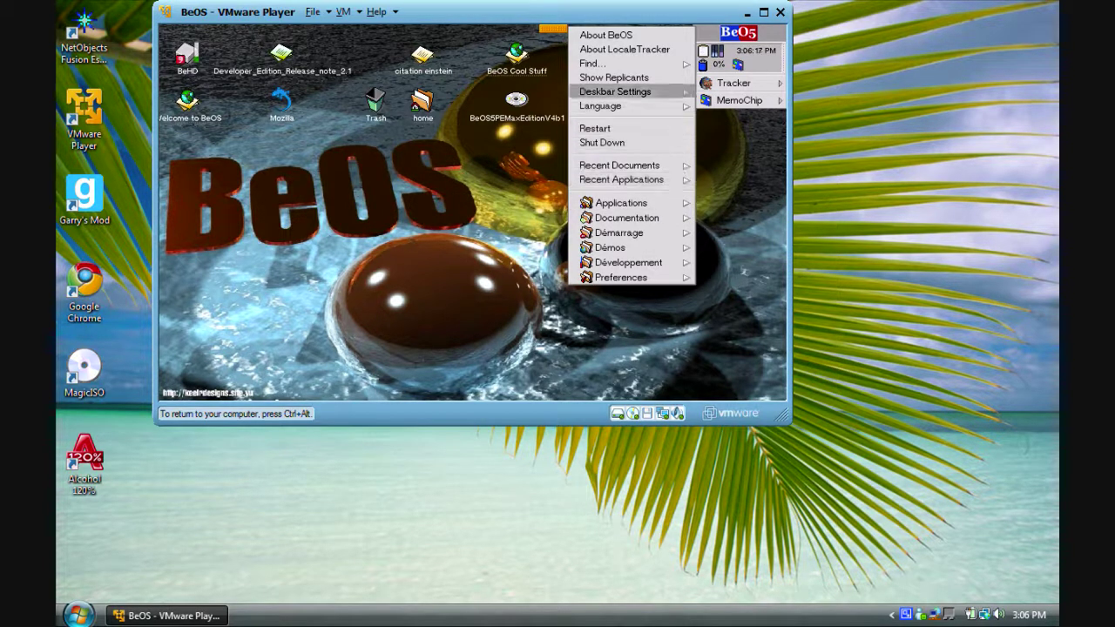
key("Up")
key("Up")
key("Up")
key("Up")
key("Return")
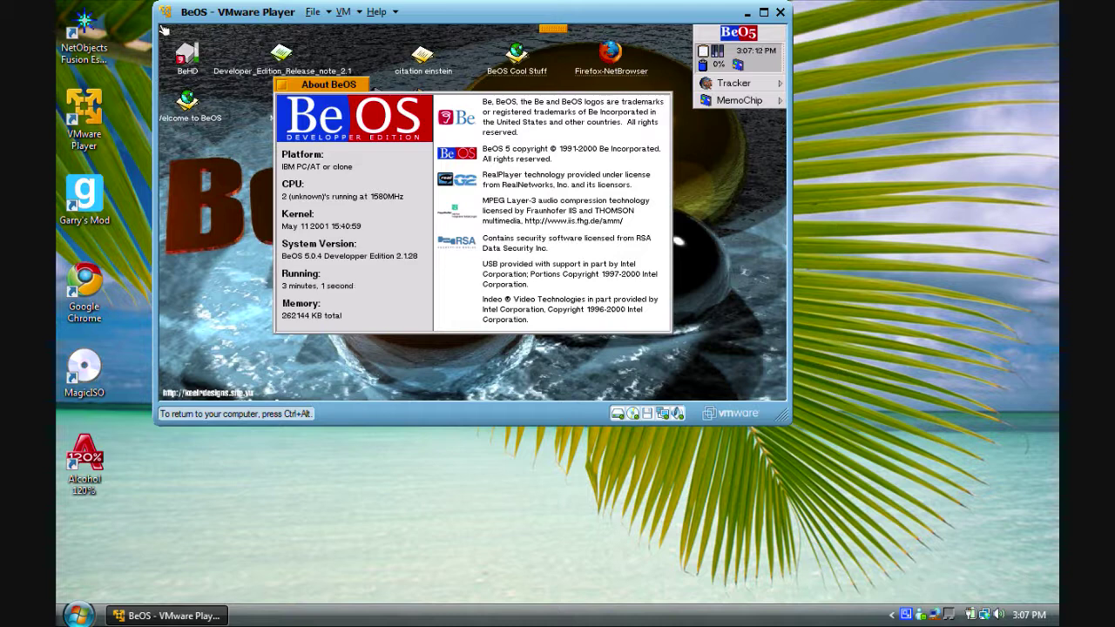
Release the input from the virtual machine, redirect it back to BeOS and close the About BeOS window
key("ctrl+alt")
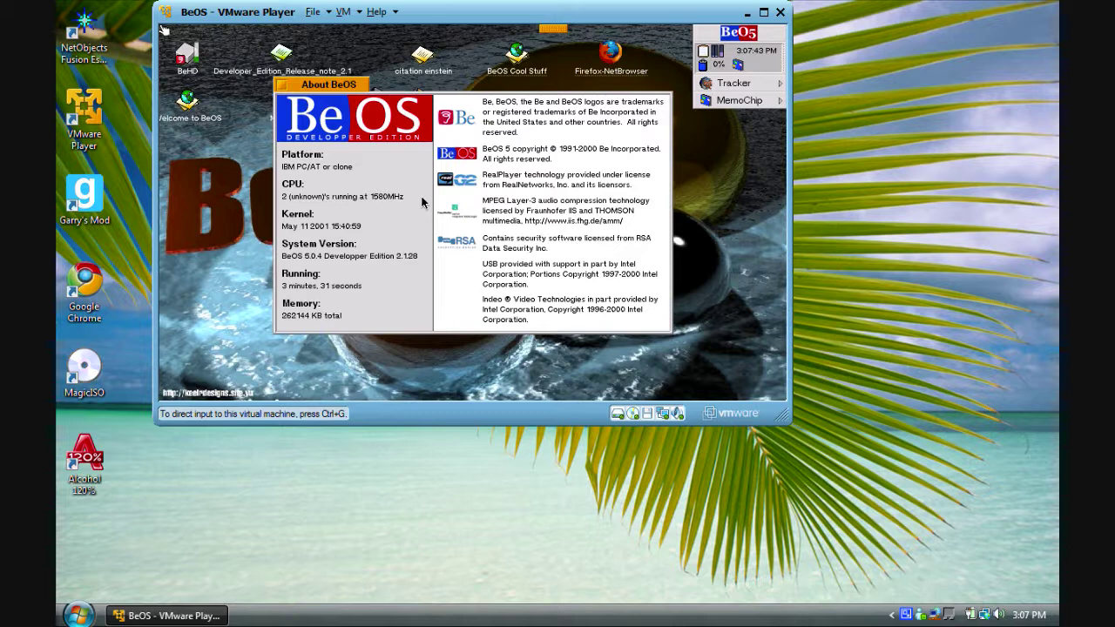
left_click(163, 31)
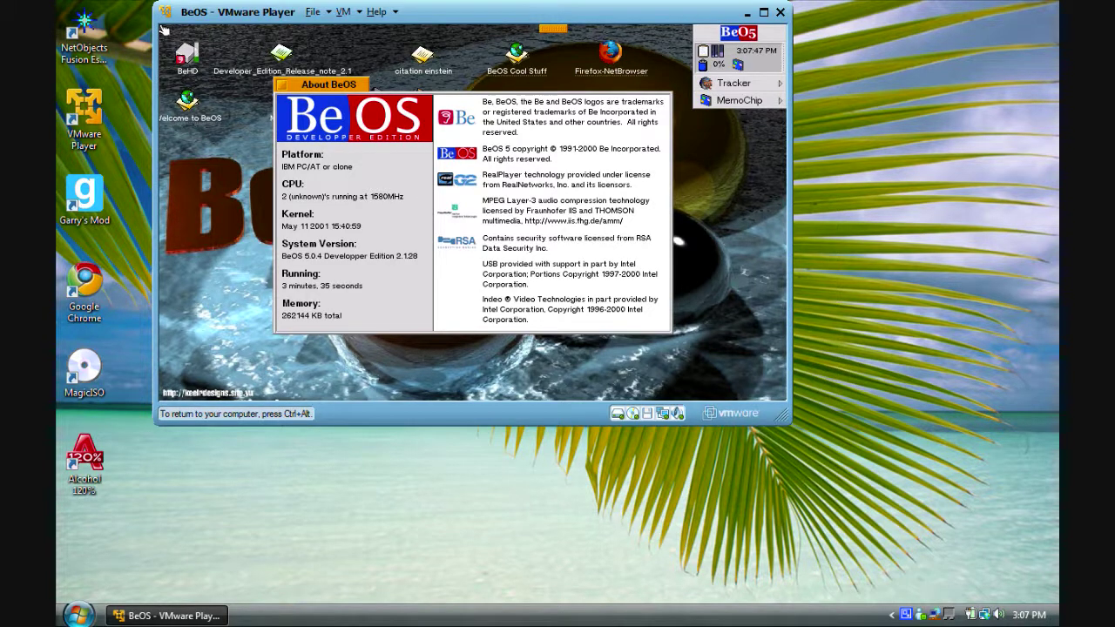
key("Return")
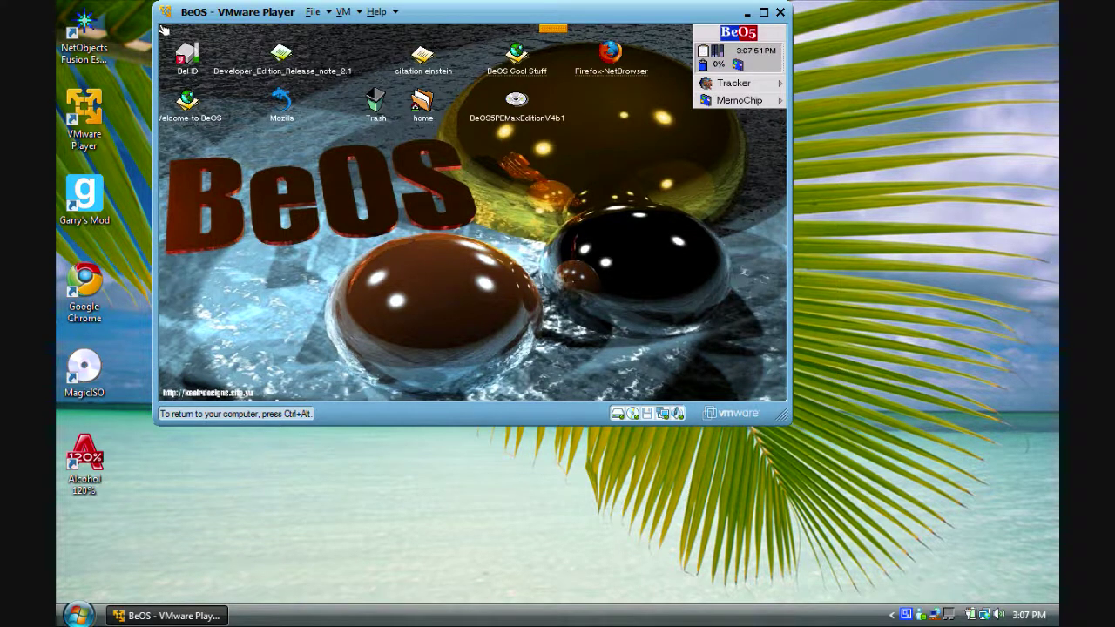
Shut down BeOS and select the Haiku Alpha R1 virtual machine in the library
left_click(700, 31)
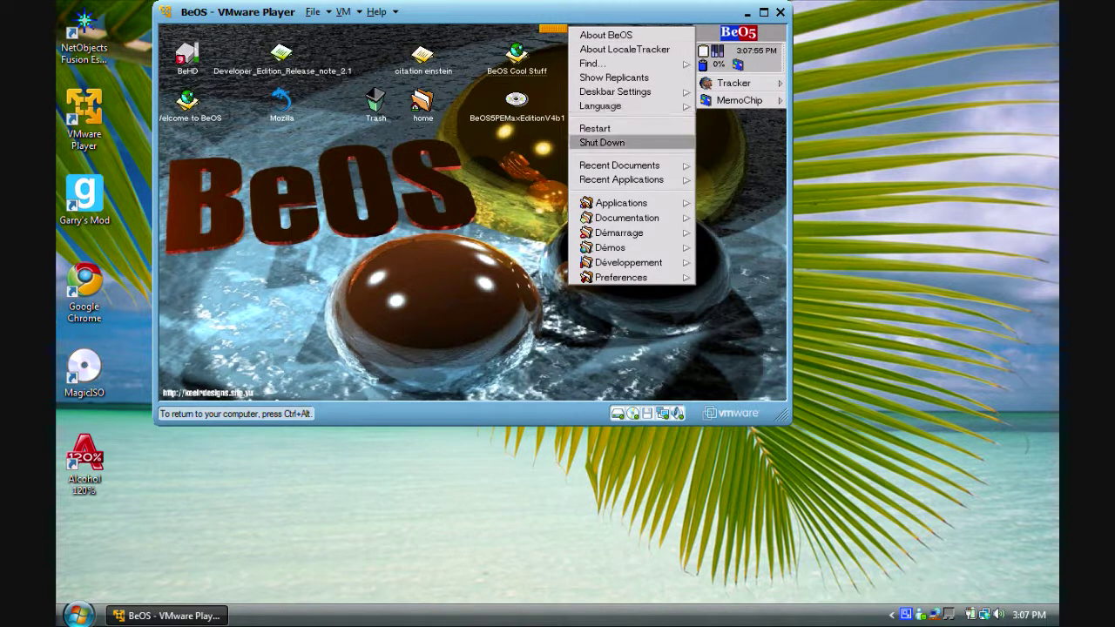
left_click(601, 142)
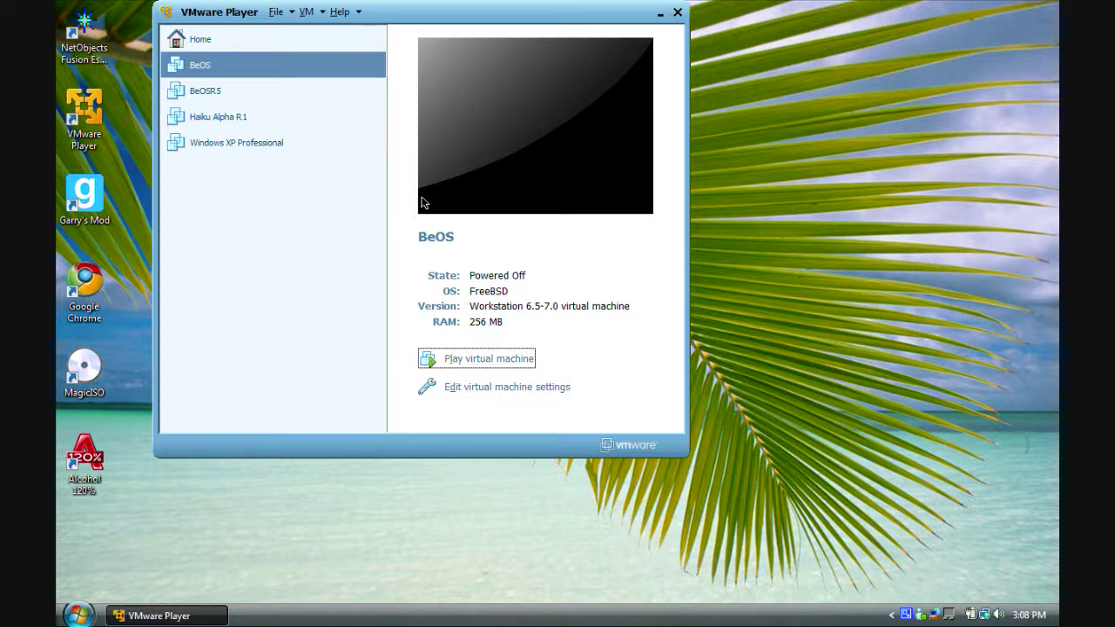
left_click(244, 115)
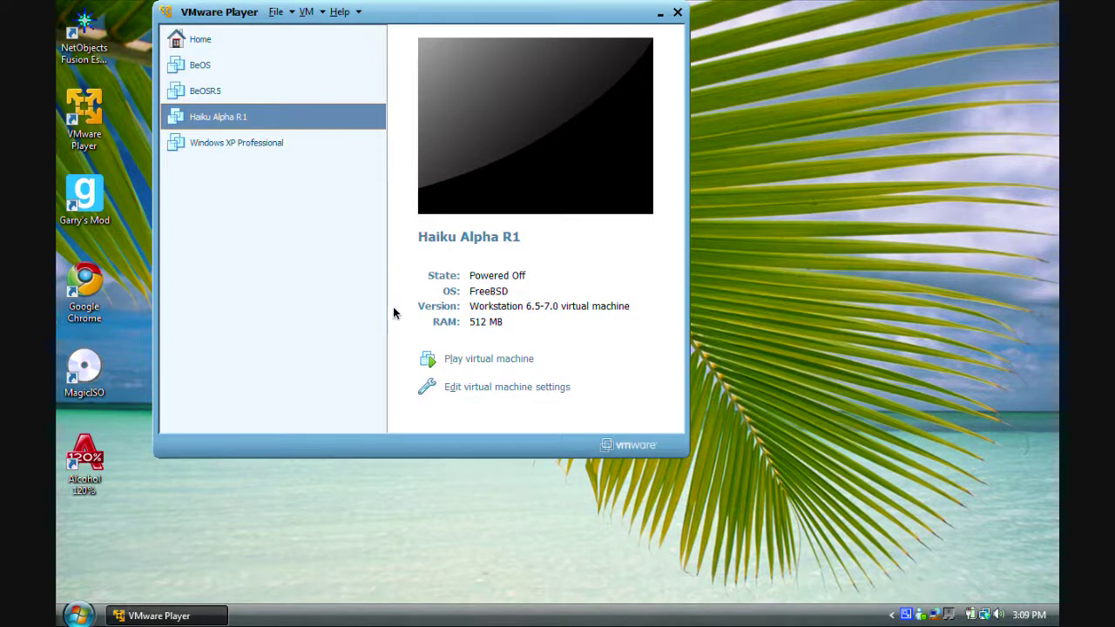
right_click(908, 615)
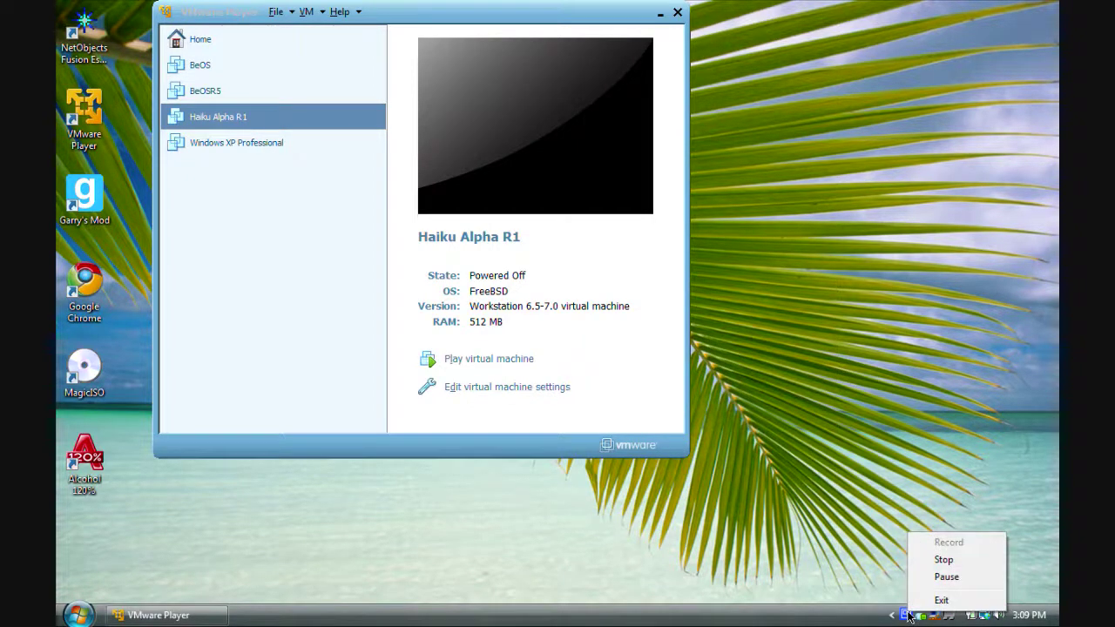